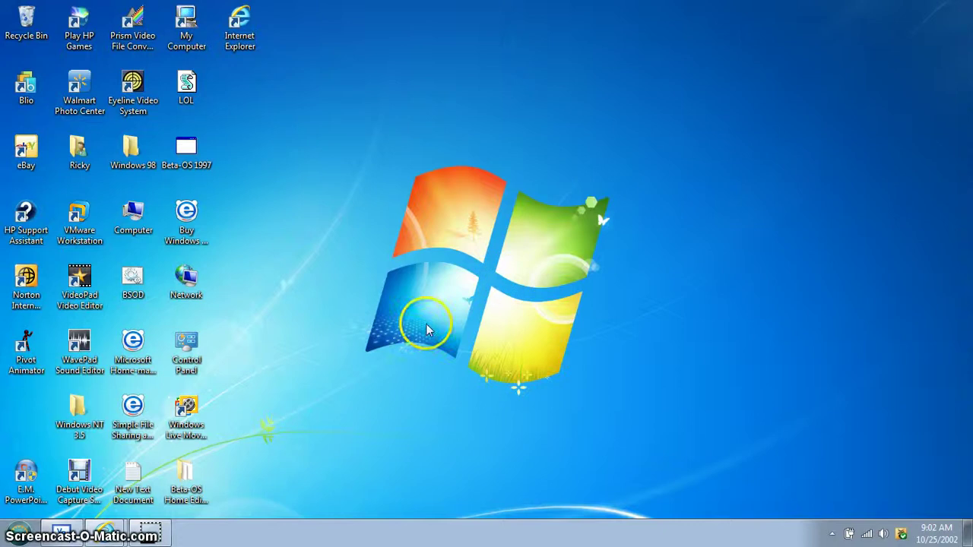
# - Bring up the Windows 7 Start menu listing Paint, Notepad and Calculator
pyautogui.moveTo(386, 343); pyautogui.dragTo(418, 426)
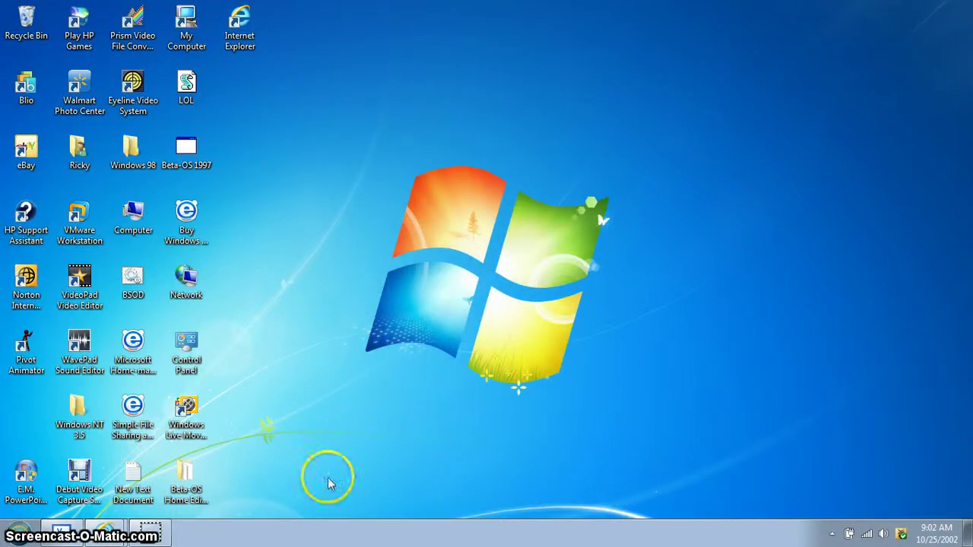
pyautogui.moveTo(462, 474); pyautogui.dragTo(808, 154)
pyautogui.moveTo(809, 153); pyautogui.dragTo(758, 84)
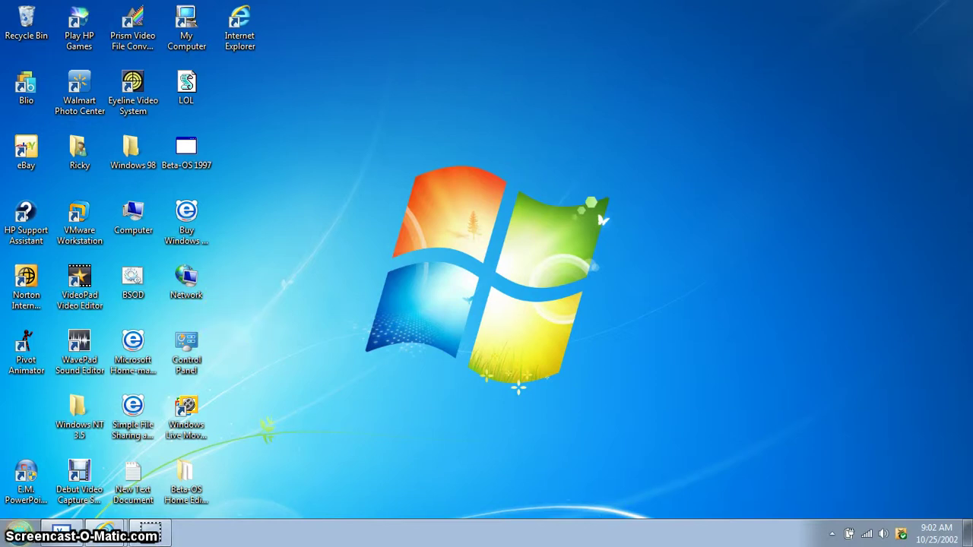
pyautogui.press('super')
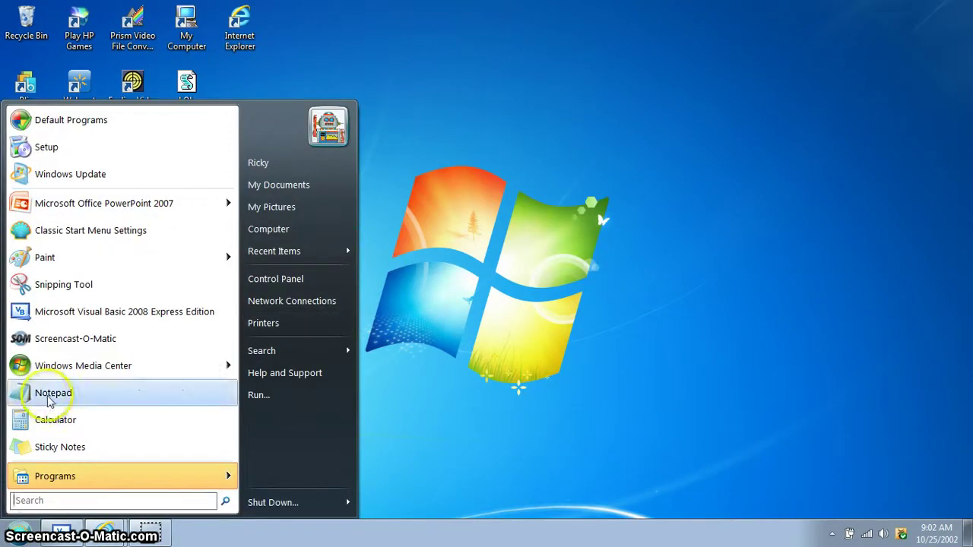
# - Dismiss the Start menu and choose Personalize from the desktop's right-click menu
pyautogui.click(553, 227)
pyautogui.rightClick(553, 222)
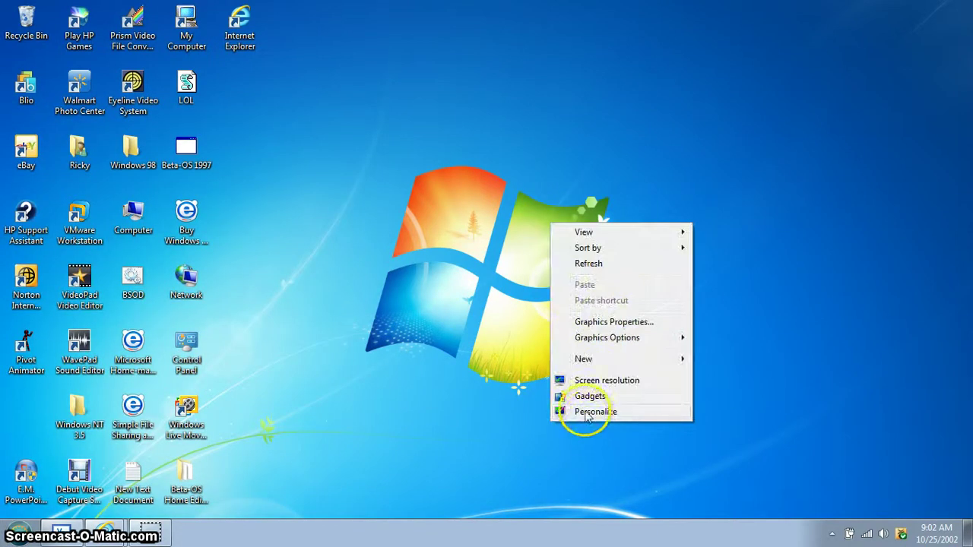
pyautogui.press('super')
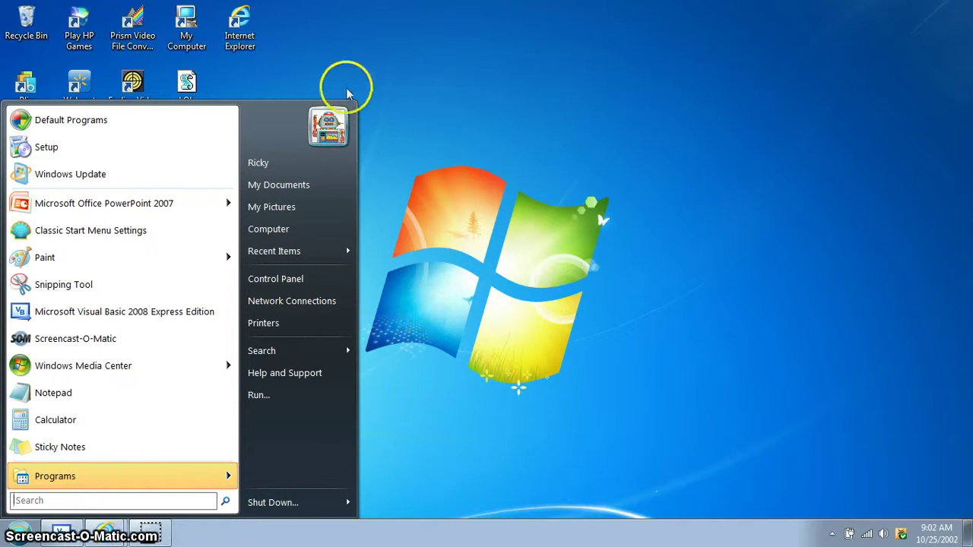
pyautogui.rightClick(480, 125)
pyautogui.click(556, 311)
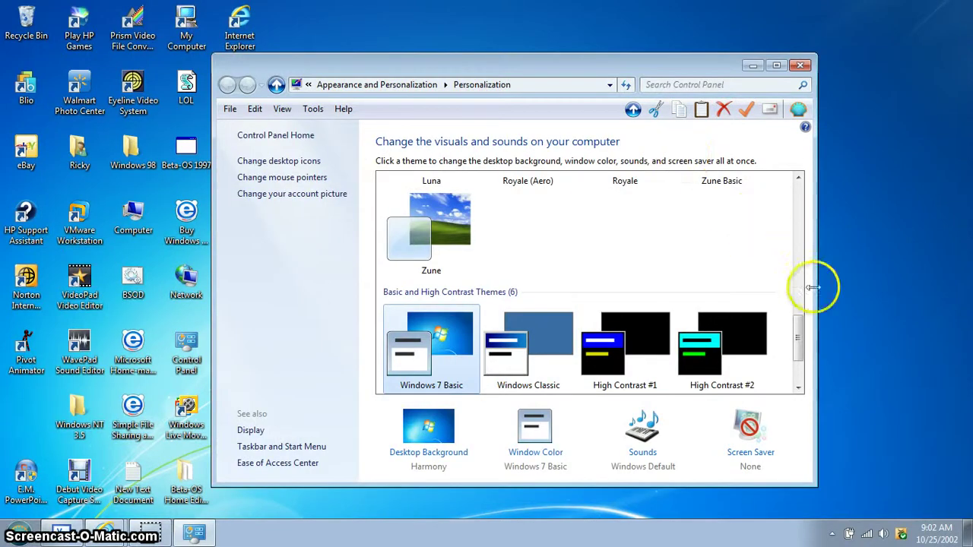
# - Apply the Windows Classic theme from the Basic and High Contrast Themes group
pyautogui.moveTo(798, 334); pyautogui.dragTo(791, 212)
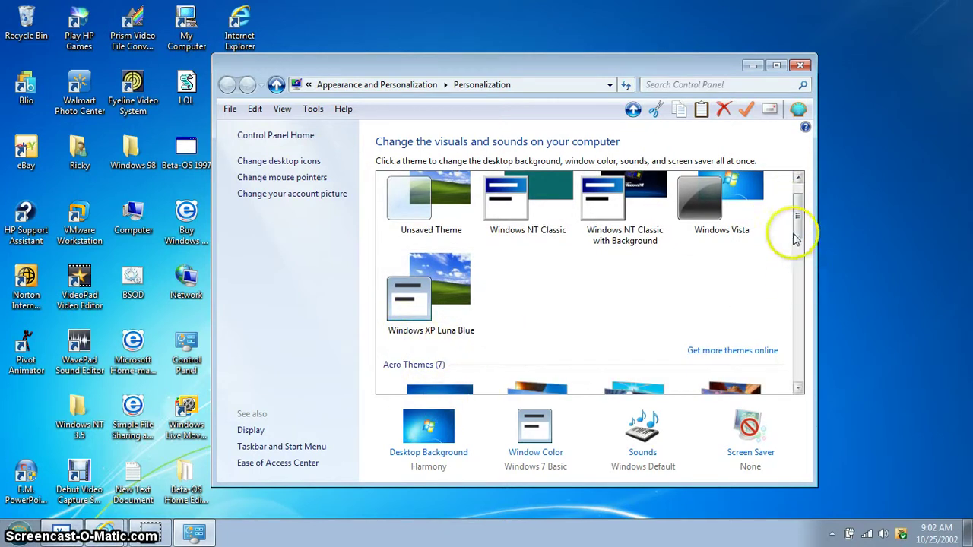
pyautogui.moveTo(798, 228); pyautogui.dragTo(799, 364)
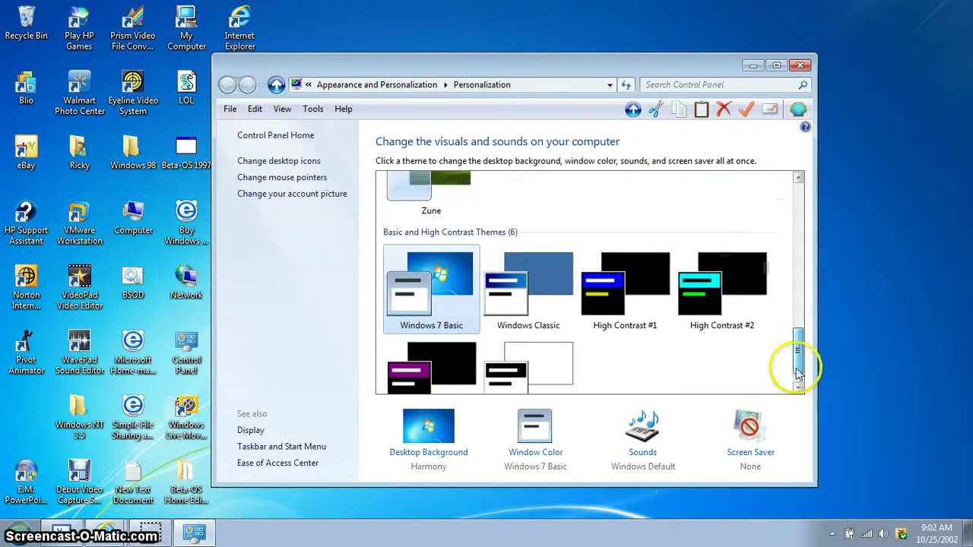
pyautogui.click(520, 293)
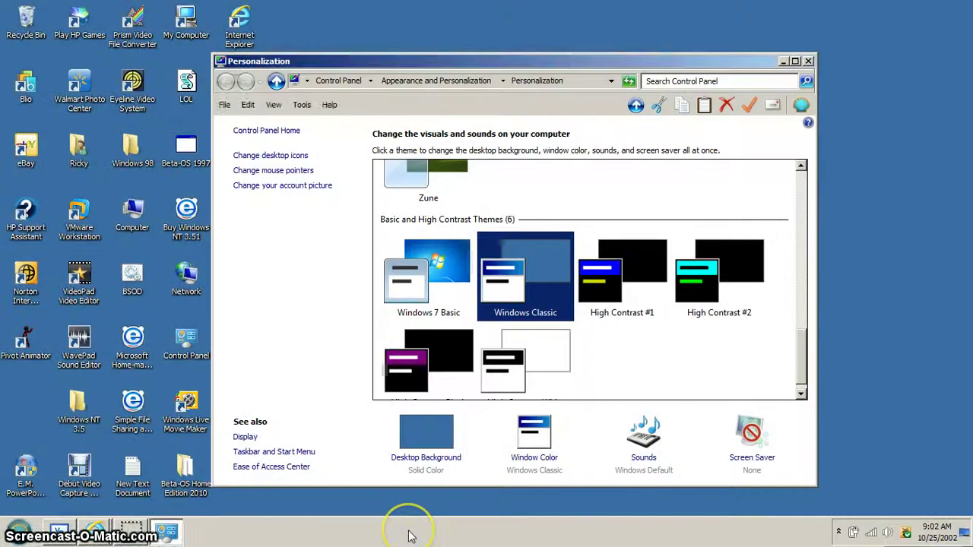
# - Set taskbar buttons to Never combine and use small icons, then apply and close
pyautogui.rightClick(408, 536)
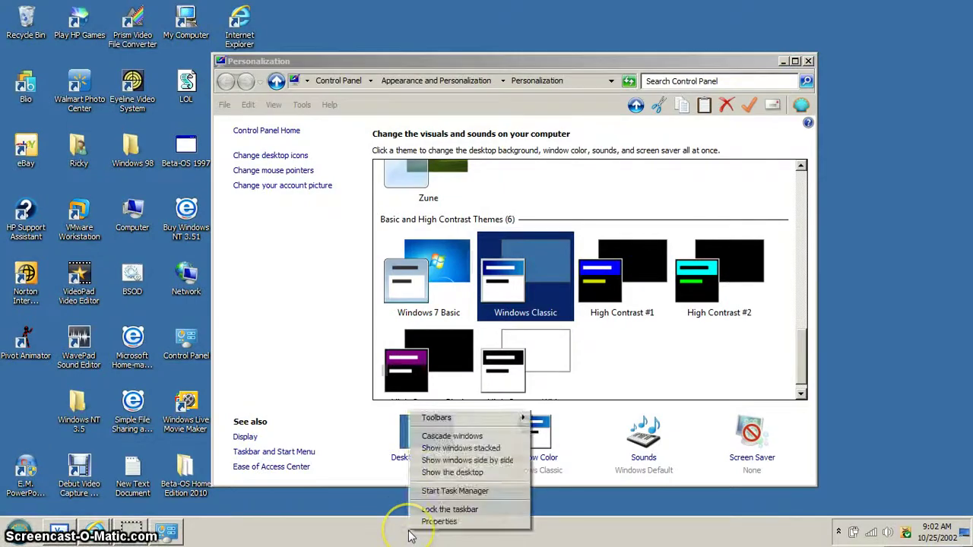
pyautogui.click(414, 521)
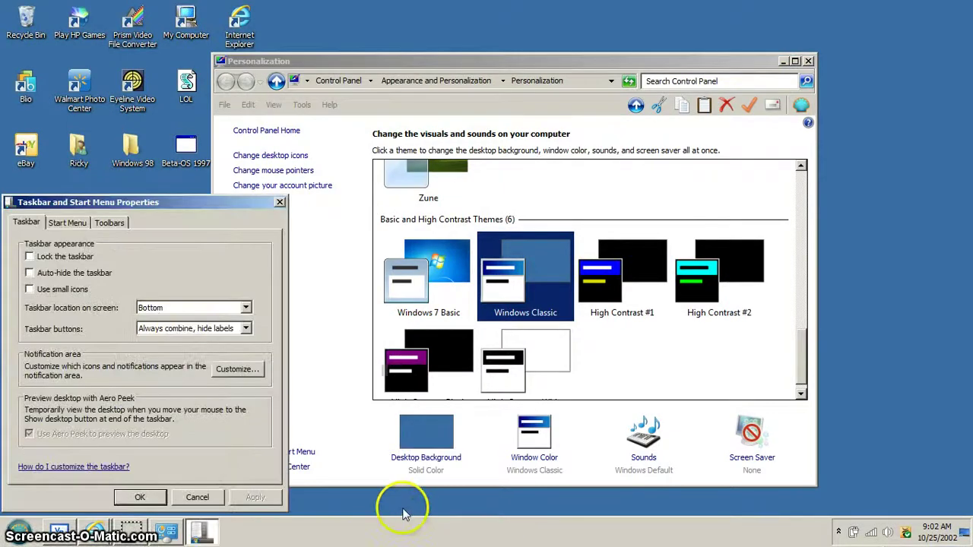
pyautogui.click(173, 332)
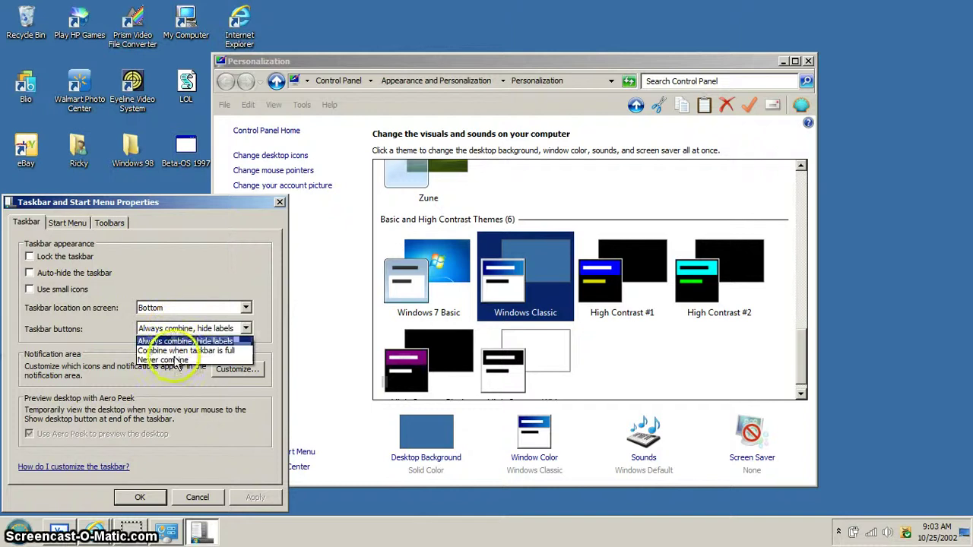
pyautogui.click(75, 224)
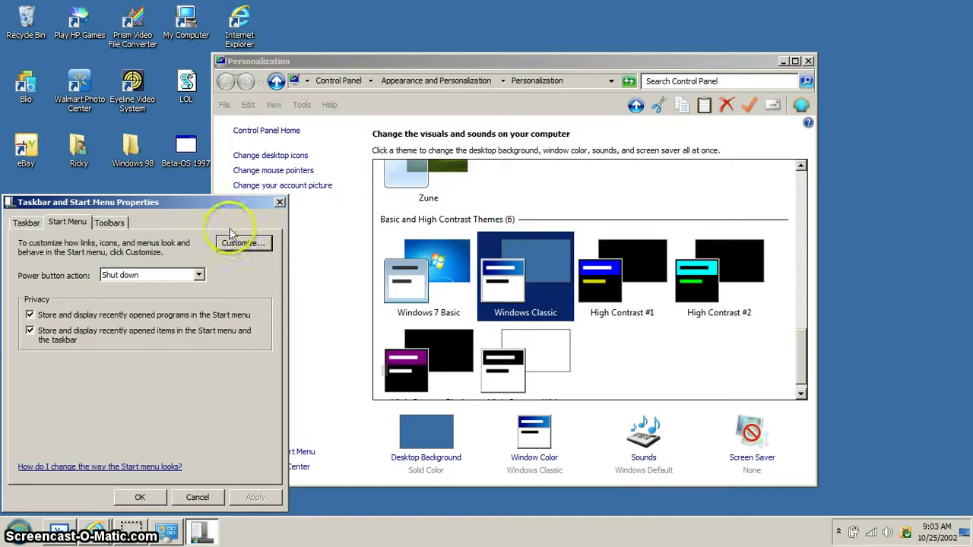
pyautogui.click(26, 223)
pyautogui.click(238, 328)
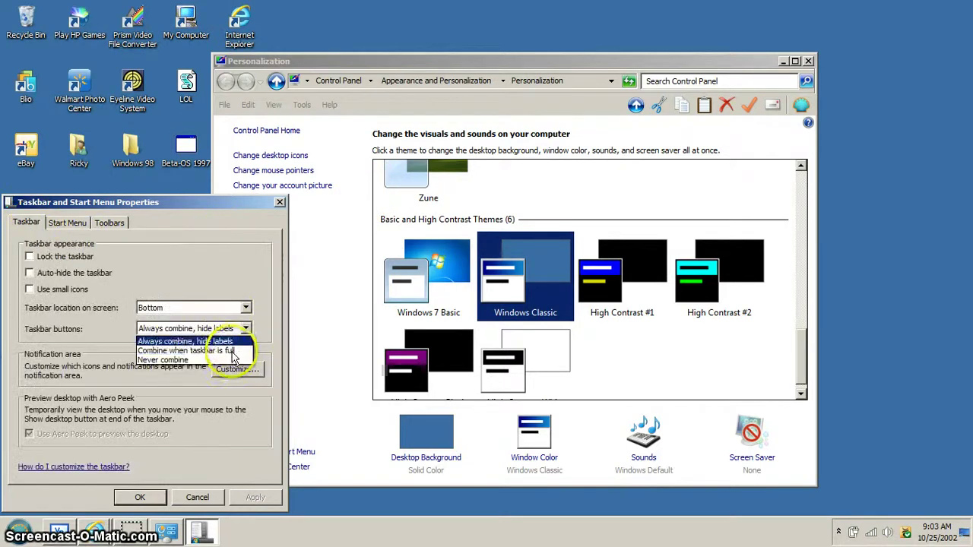
pyautogui.click(228, 358)
pyautogui.click(85, 312)
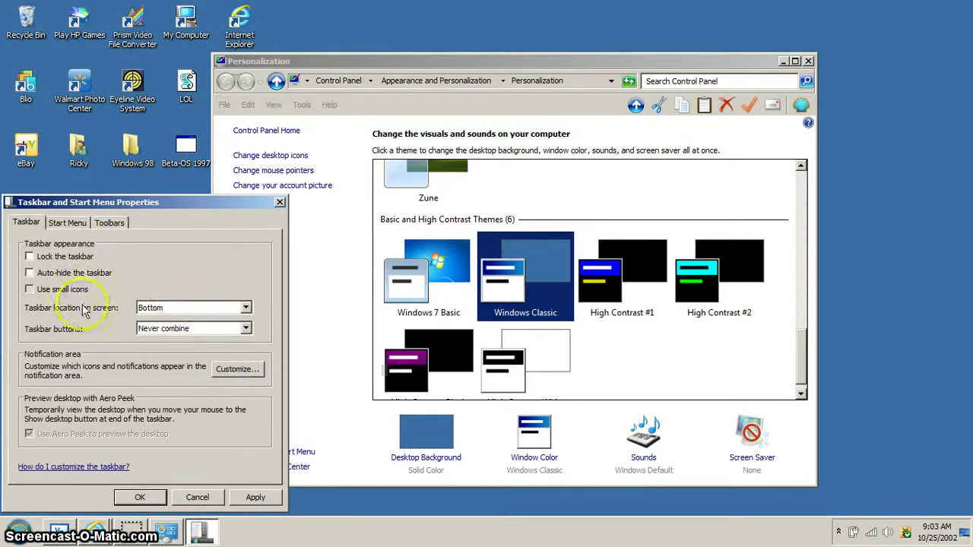
pyautogui.click(255, 498)
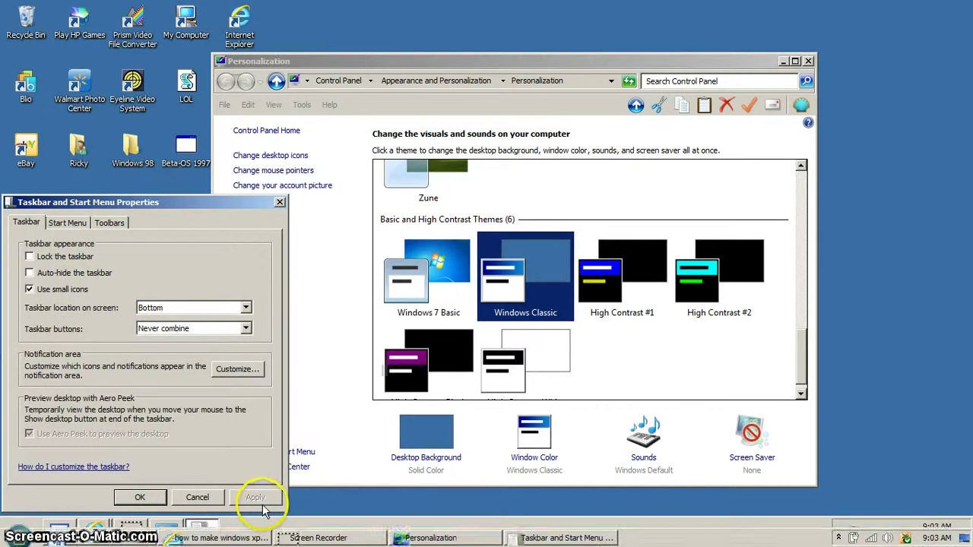
pyautogui.click(140, 498)
pyautogui.press('super')
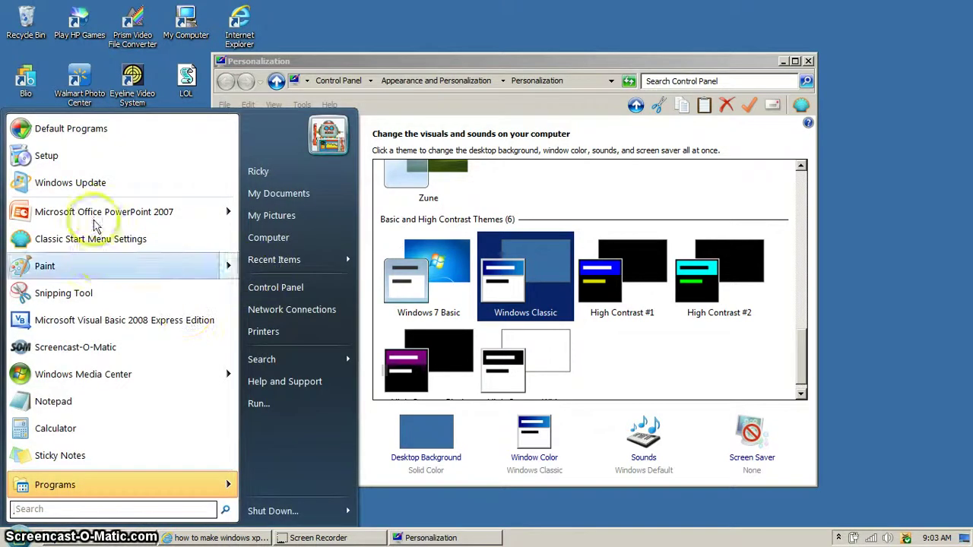
# - In Classic Start Menu settings, pick Classic Skin after trying Windows XP Luna and Smoked Glass
pyautogui.click(167, 240)
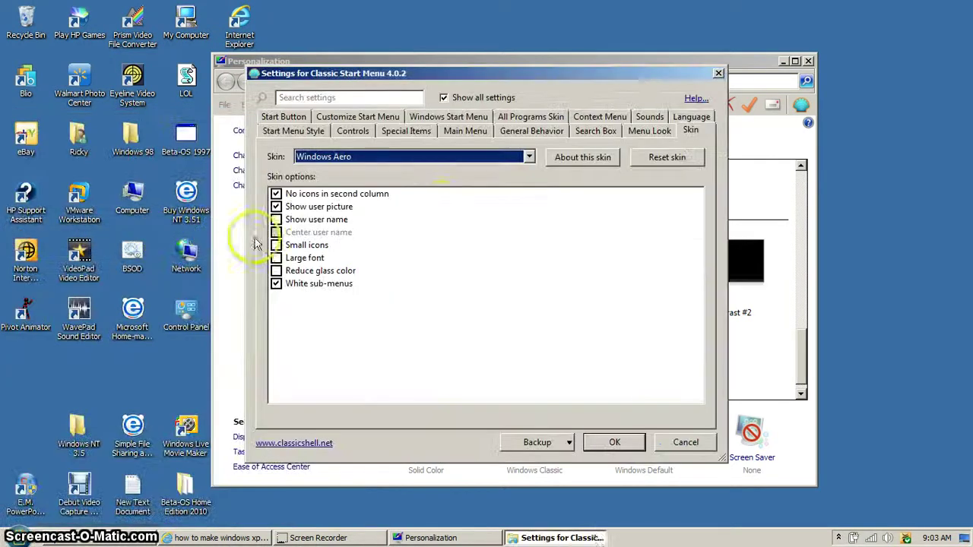
pyautogui.click(443, 165)
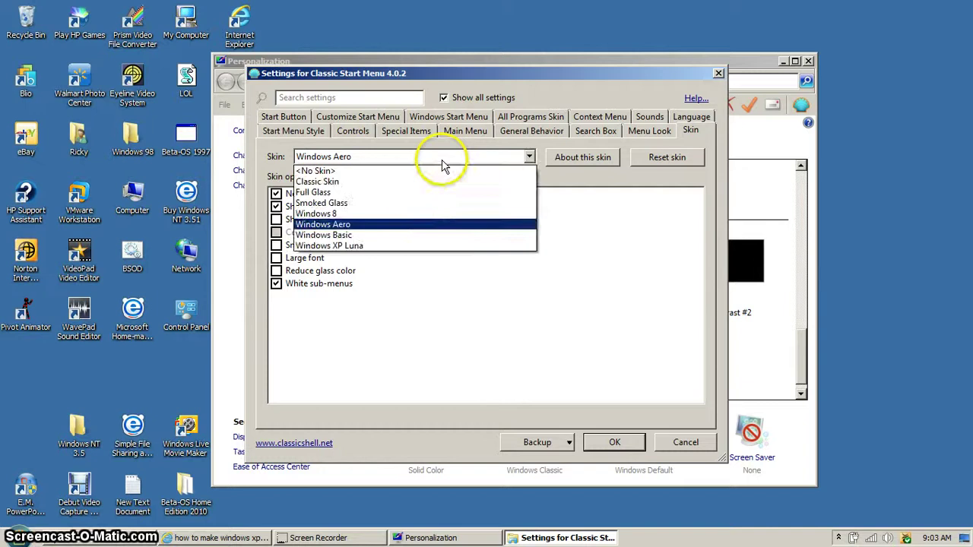
pyautogui.click(445, 246)
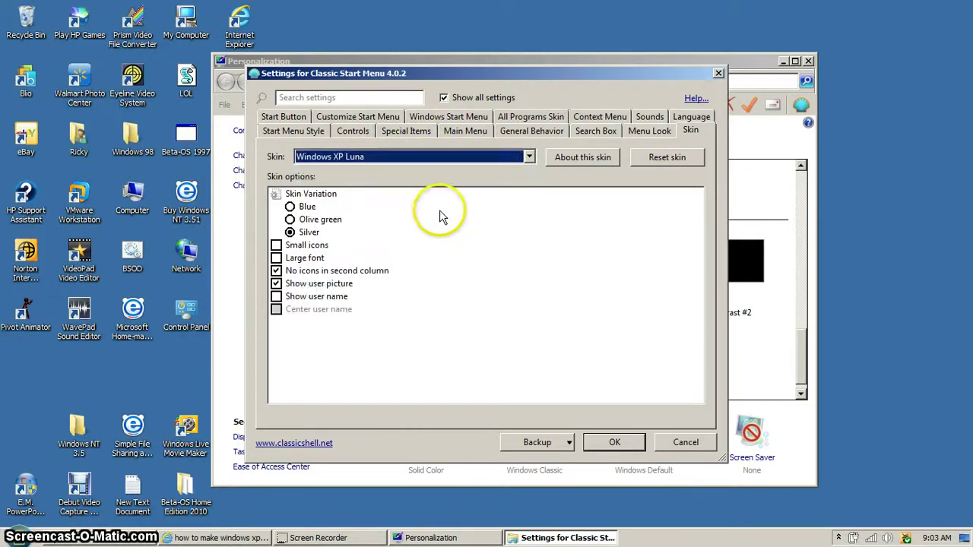
pyautogui.click(422, 162)
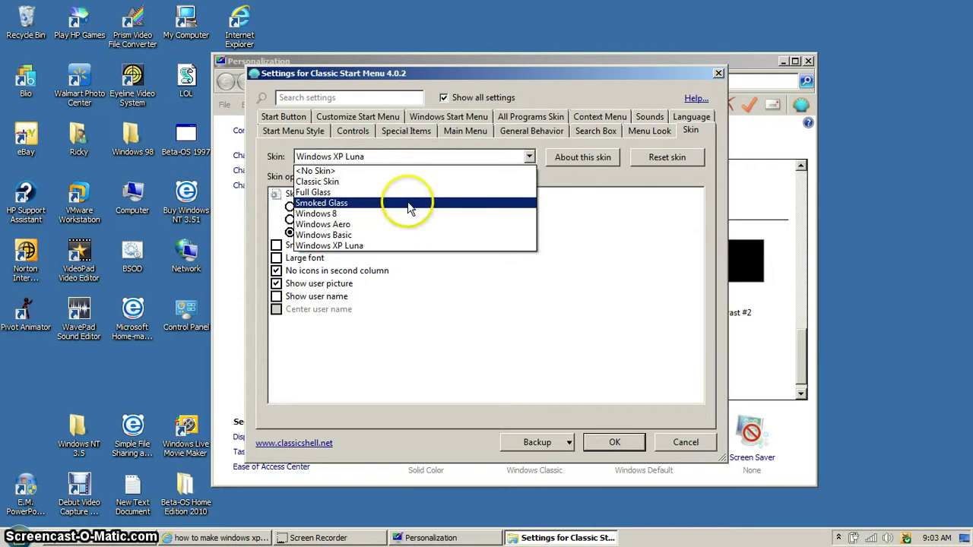
pyautogui.click(408, 202)
pyautogui.click(373, 156)
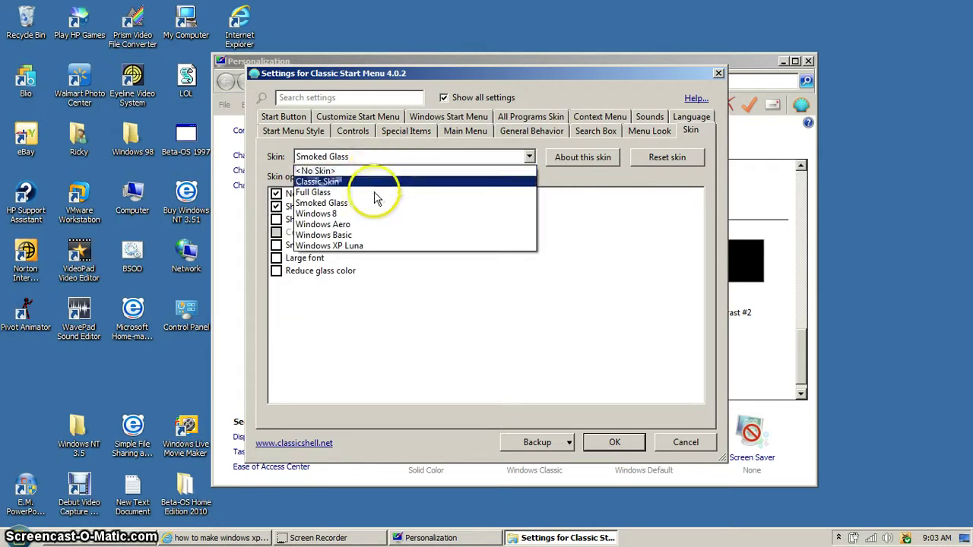
pyautogui.click(373, 181)
# - Select the single-column Classic Start menu style
pyautogui.click(283, 116)
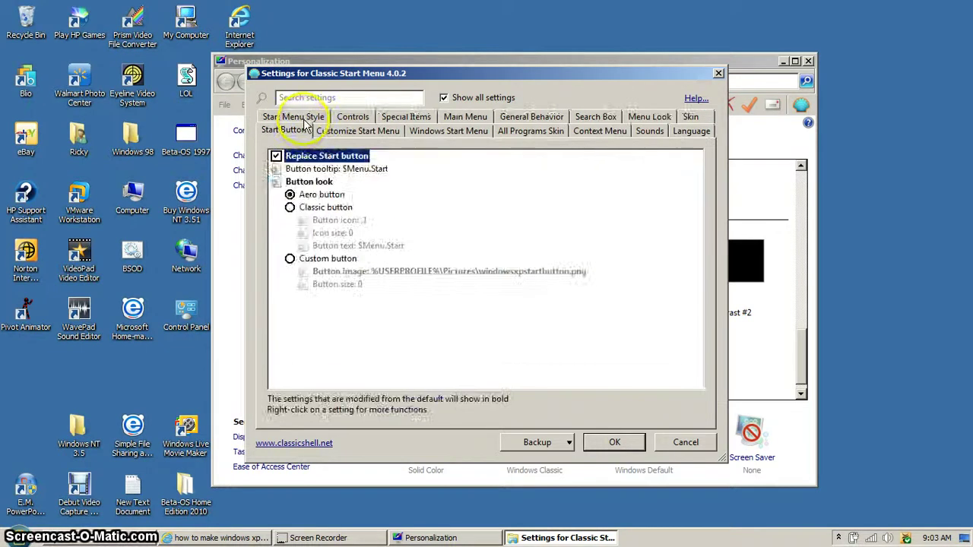
pyautogui.click(288, 116)
pyautogui.click(298, 179)
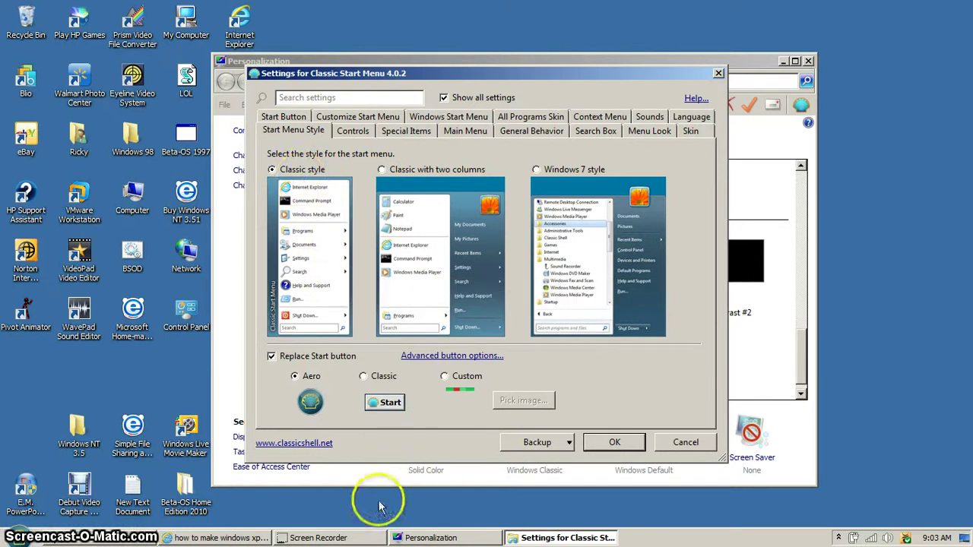
pyautogui.moveTo(359, 541)
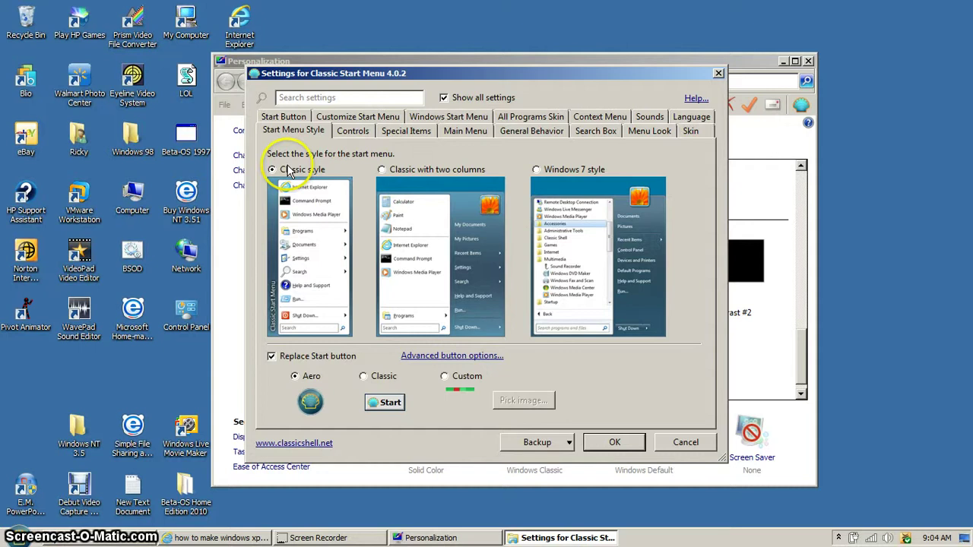
# - Switch the skin from Windows XP Luna to Classic Skin and preview the Start menu
pyautogui.click(690, 132)
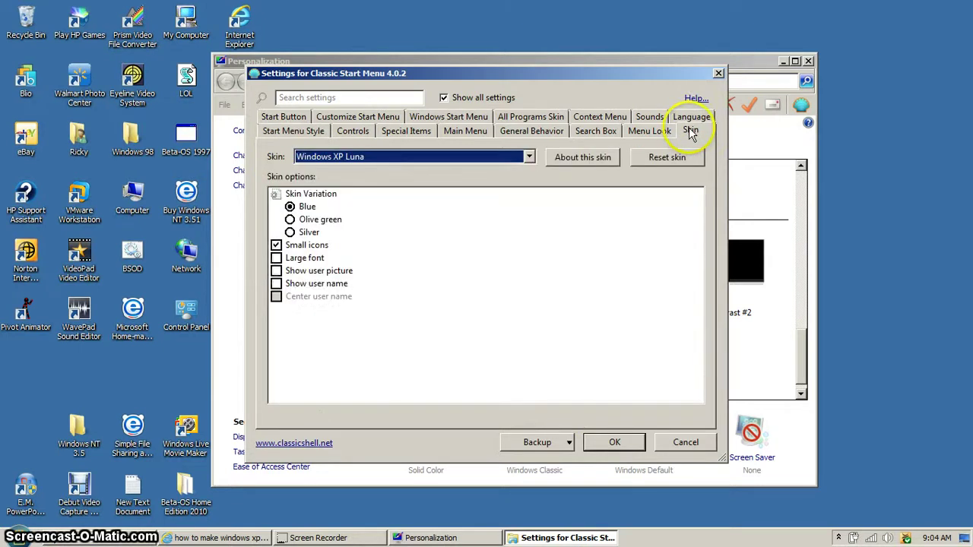
pyautogui.click(351, 154)
pyautogui.click(357, 182)
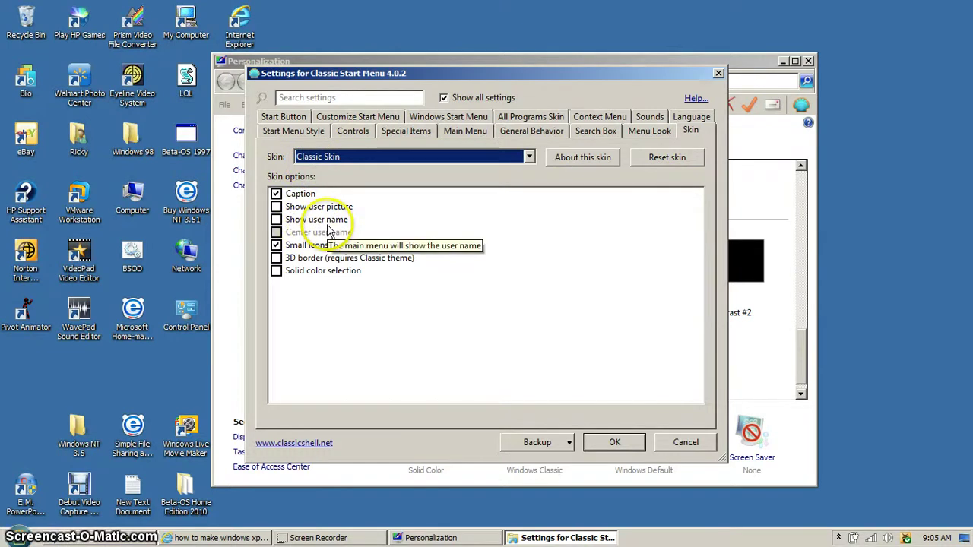
pyautogui.press('super')
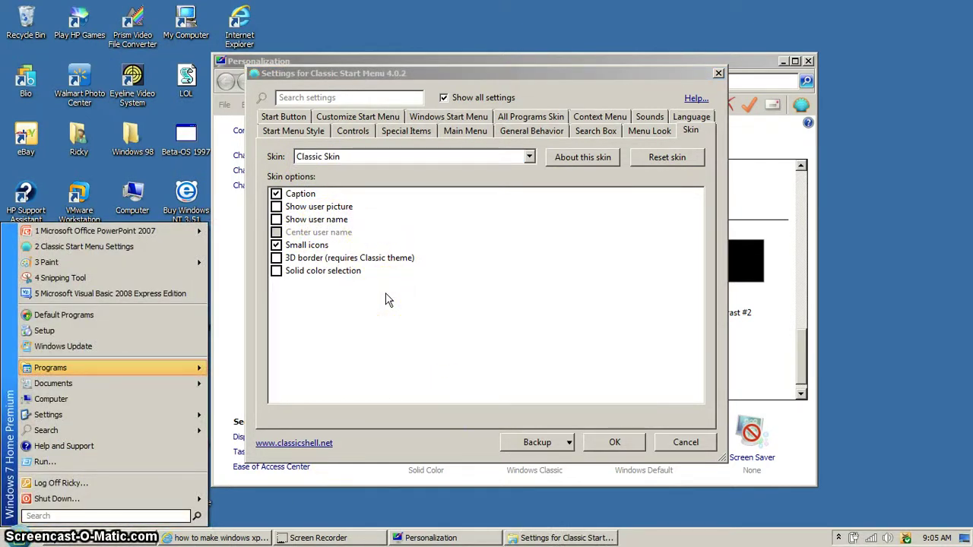
pyautogui.click(383, 215)
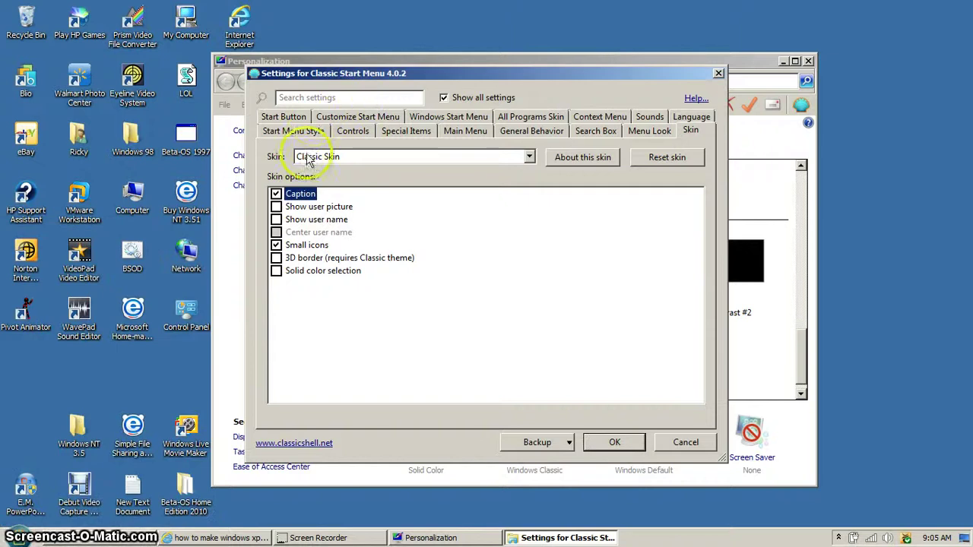
# - Set the Start button to the Classic button look and check it on the taskbar
pyautogui.click(294, 131)
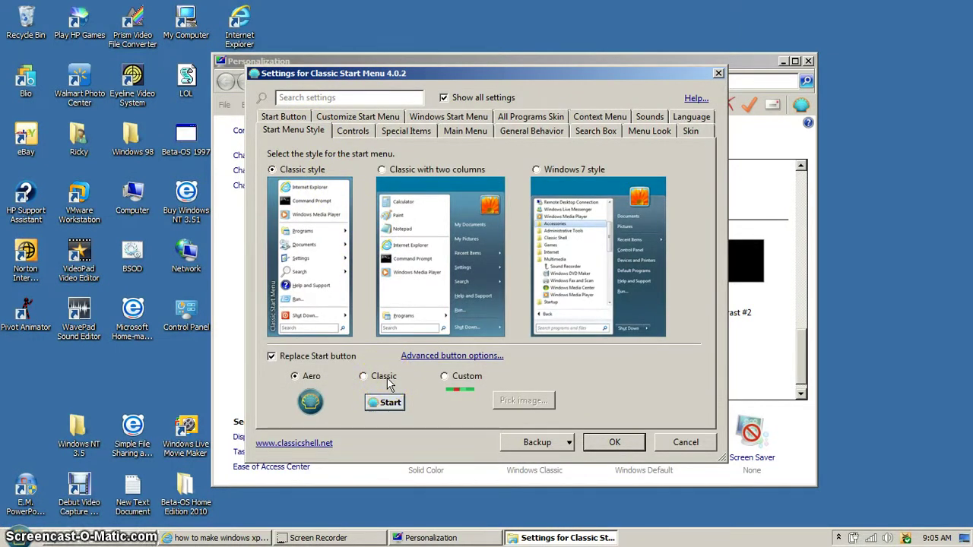
pyautogui.click(363, 376)
pyautogui.click(310, 411)
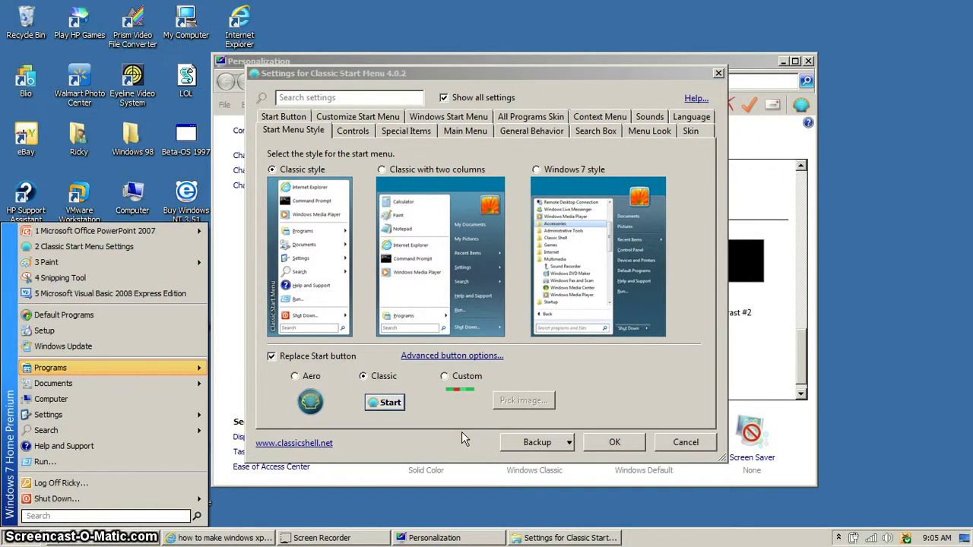
pyautogui.click(658, 132)
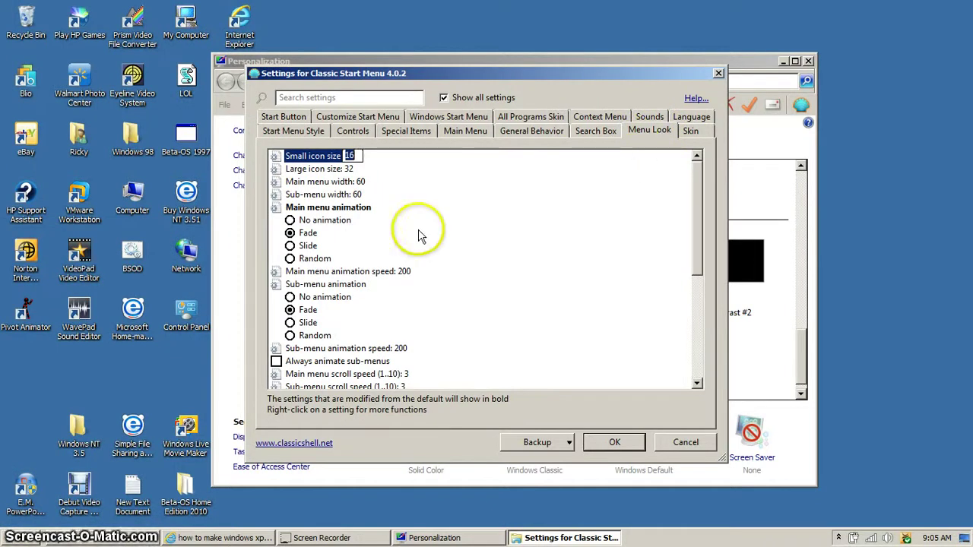
# - Set the main menu animation to Slide and test it in the Start menu
pyautogui.click(315, 221)
pyautogui.click(26, 538)
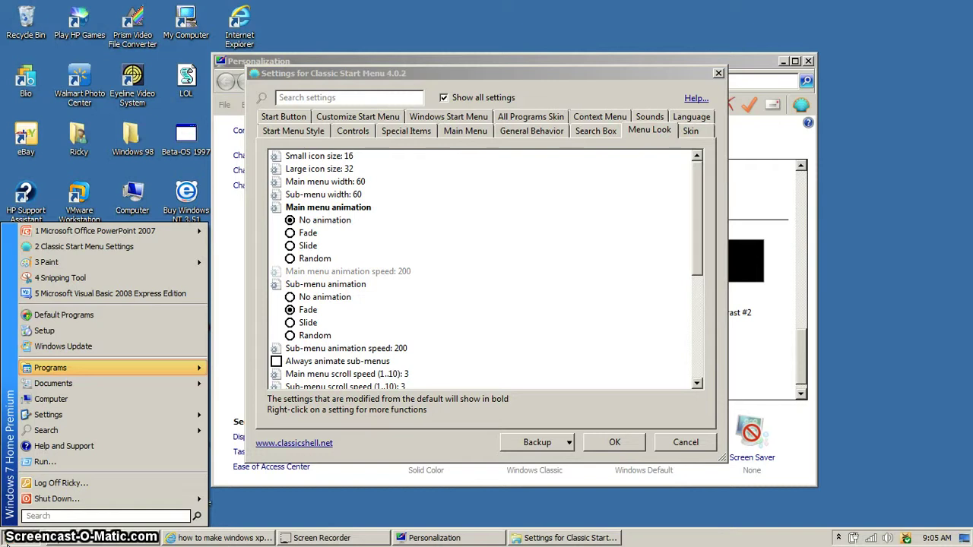
pyautogui.click(293, 245)
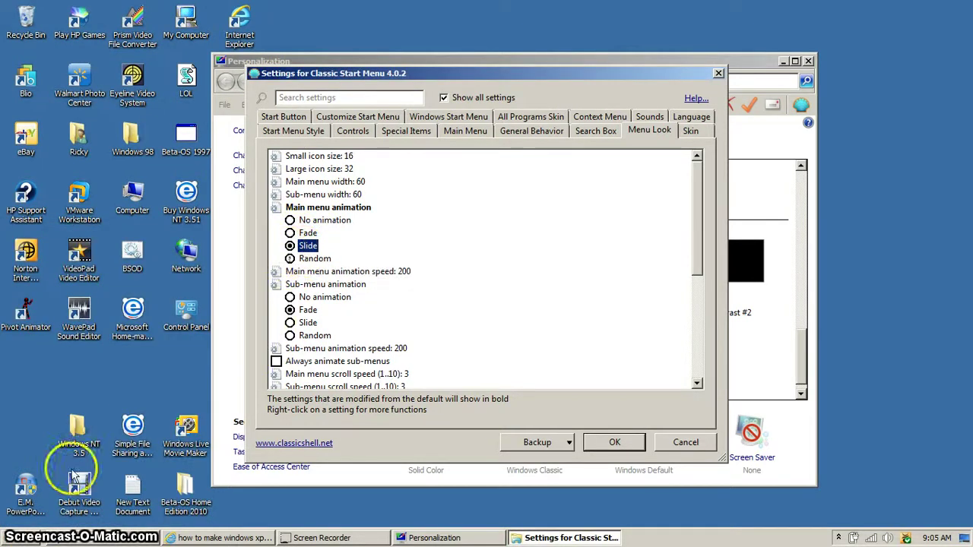
pyautogui.click(19, 538)
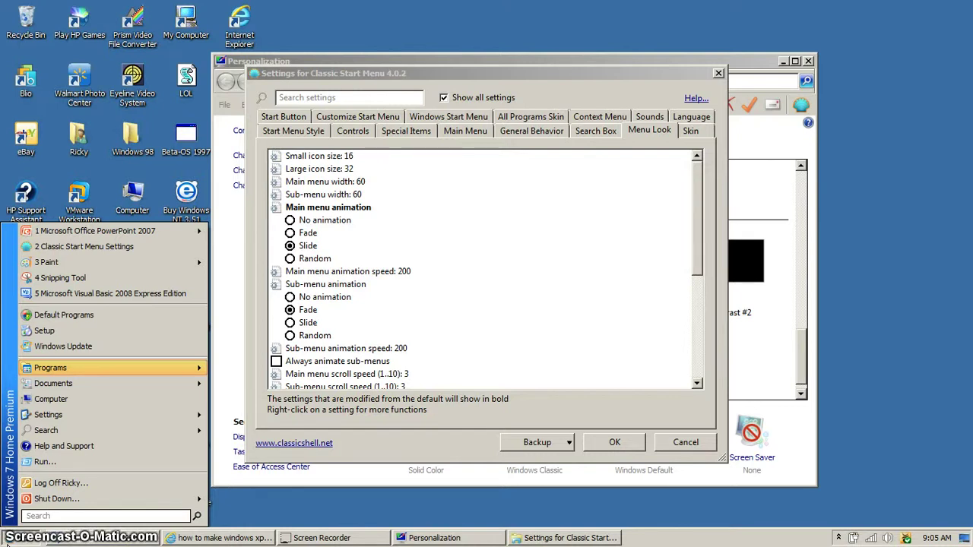
# - Set sub-menu animation to No animation after testing Fade and Slide
pyautogui.click(339, 302)
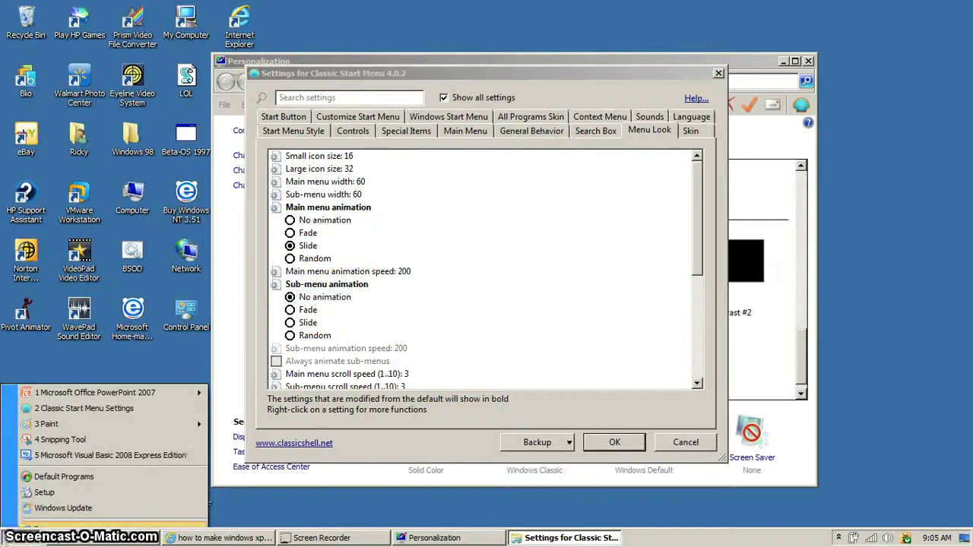
pyautogui.click(307, 309)
pyautogui.click(308, 322)
pyautogui.click(9, 539)
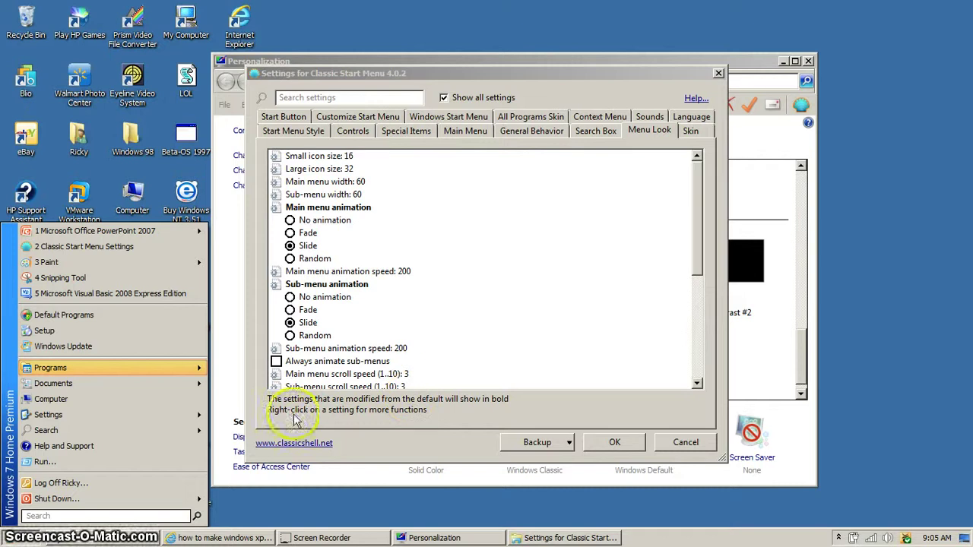
pyautogui.moveTo(201, 380)
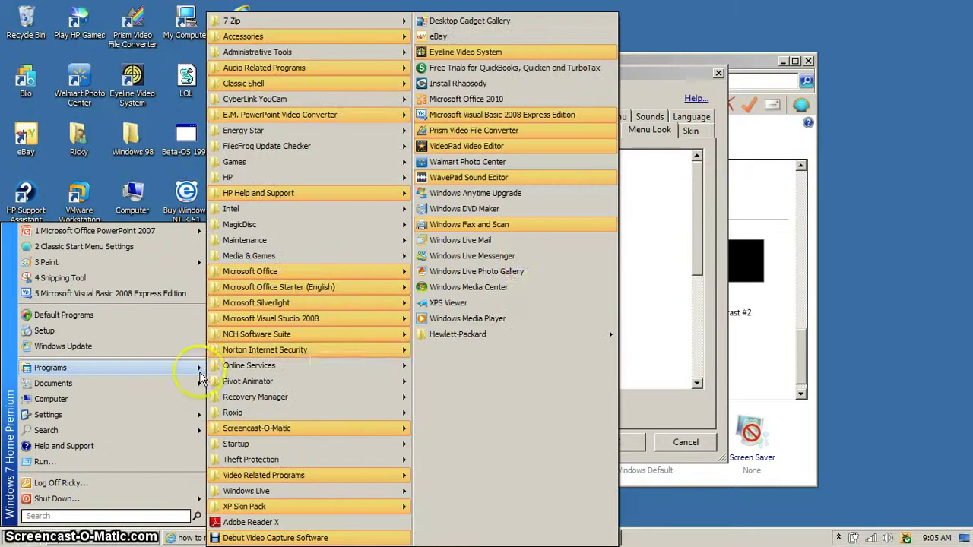
pyautogui.click(651, 250)
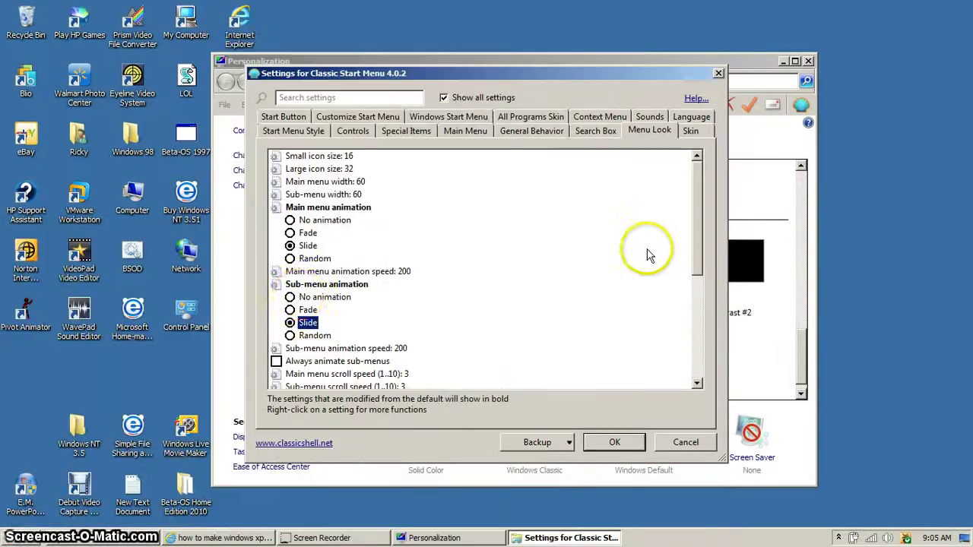
pyautogui.click(299, 298)
pyautogui.click(15, 538)
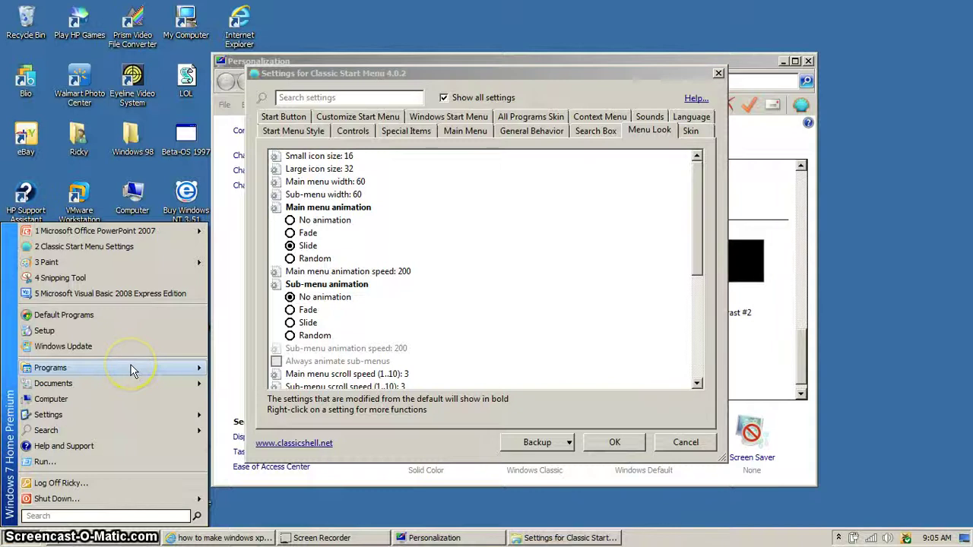
pyautogui.moveTo(130, 370)
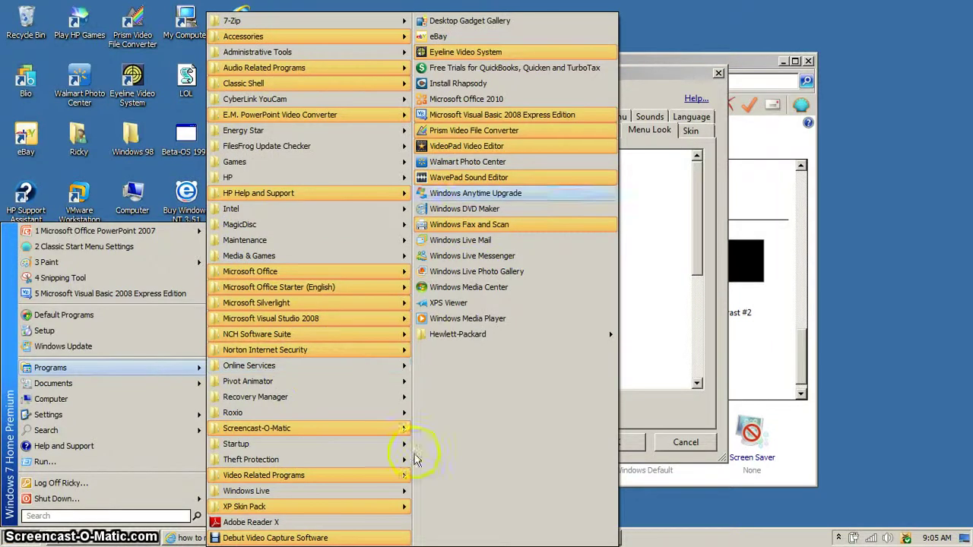
pyautogui.click(628, 237)
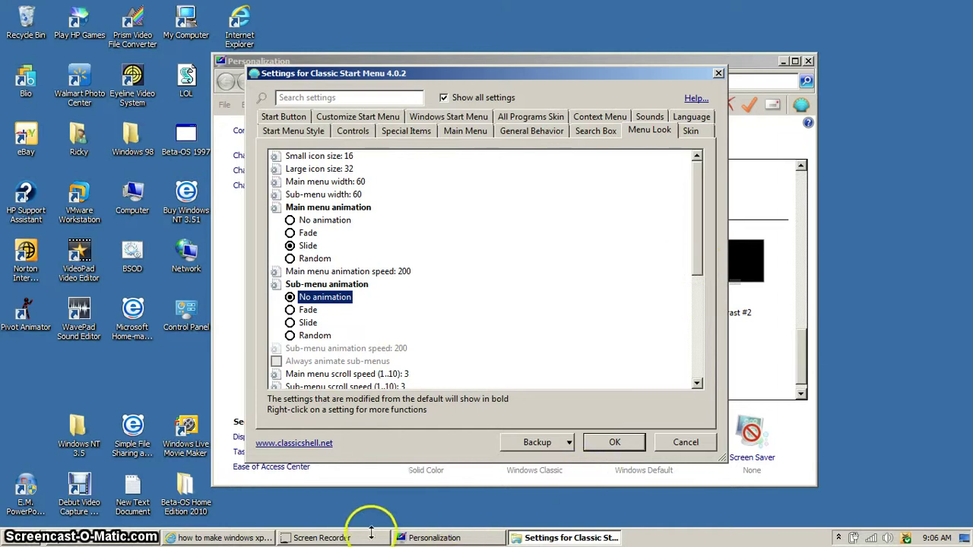
pyautogui.moveTo(370, 538)
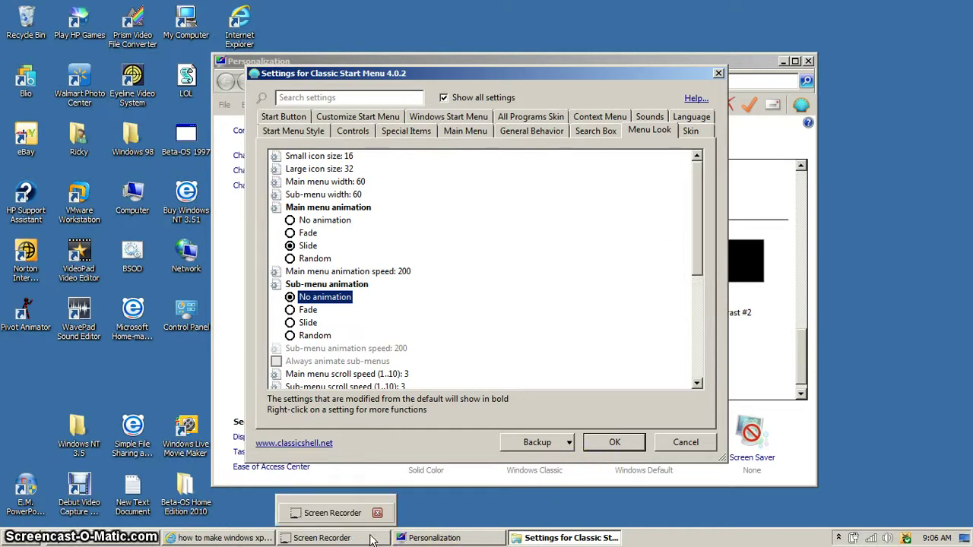